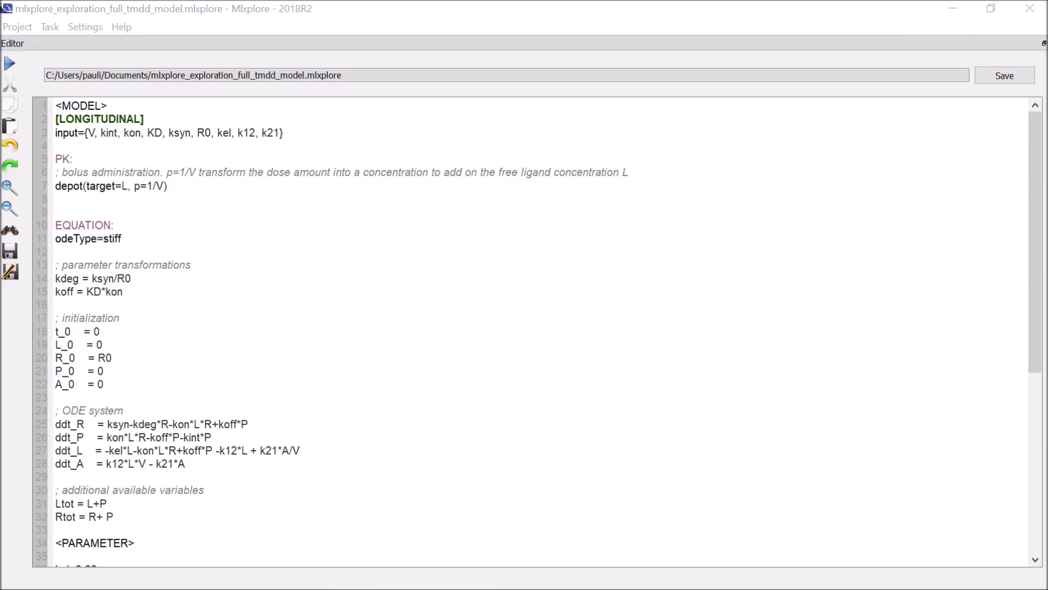
Highlight the <MODEL> header, the input declaration line, the depot line and its target L
key("alt+Tab")
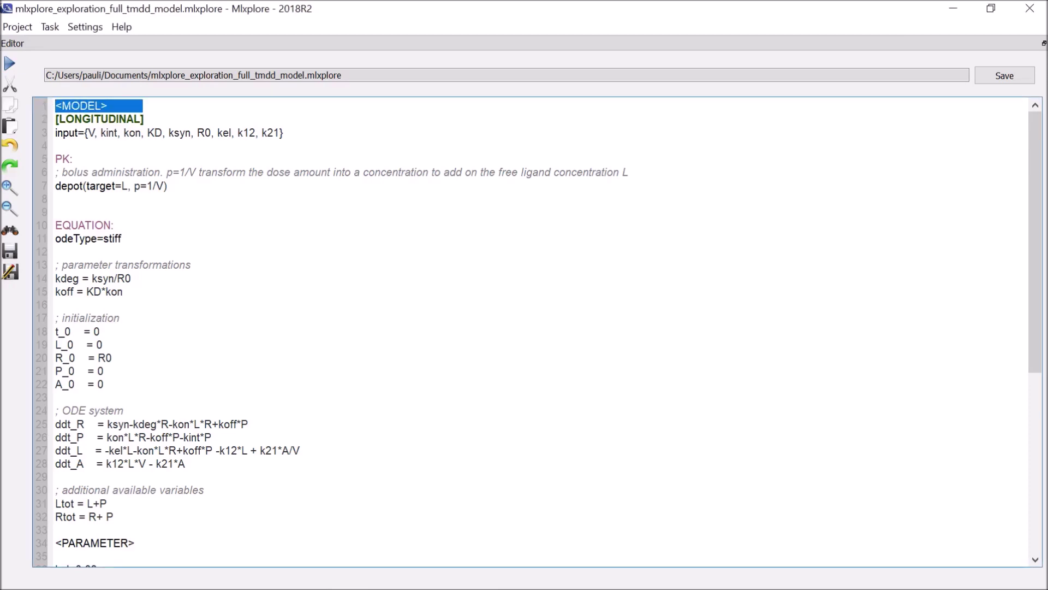
key("alt+Tab")
key("alt+Tab")
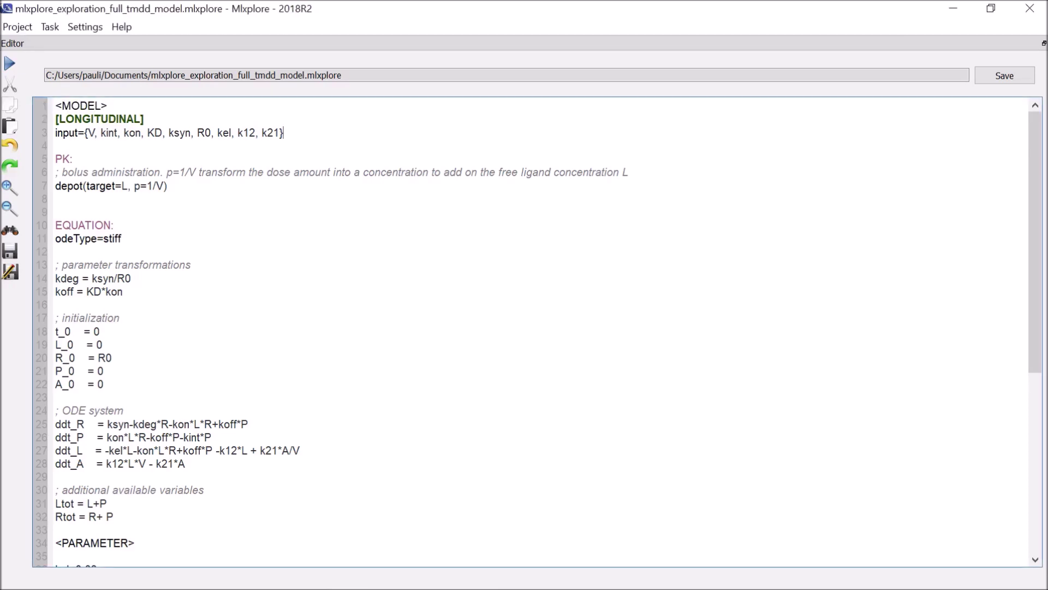
left_click_drag(283, 133, 55, 133)
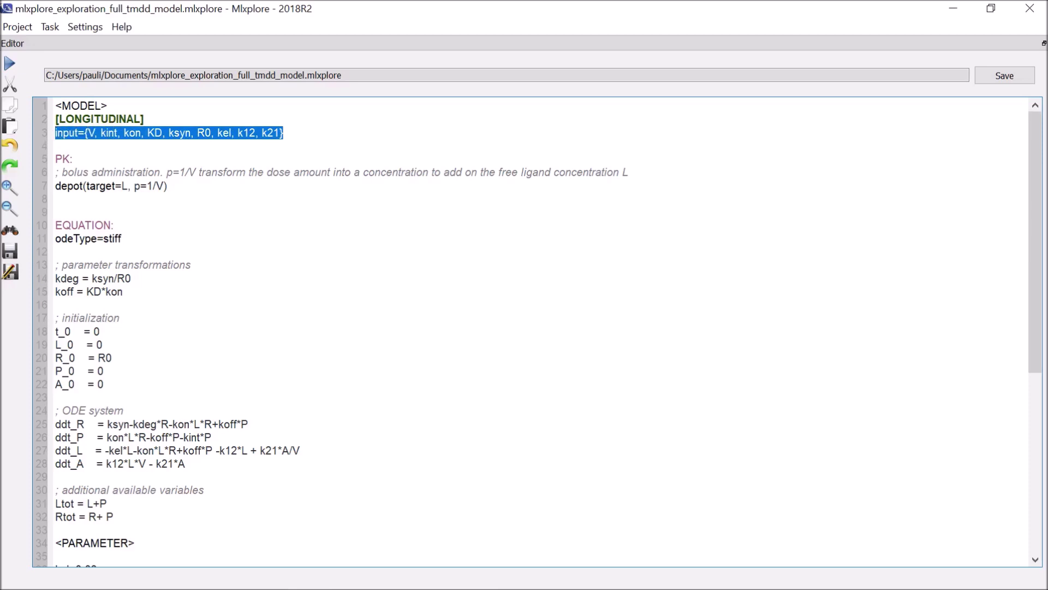
left_click(55, 146)
left_click_drag(167, 185, 55, 186)
left_click(55, 186)
double_click(124, 186)
left_click(168, 186)
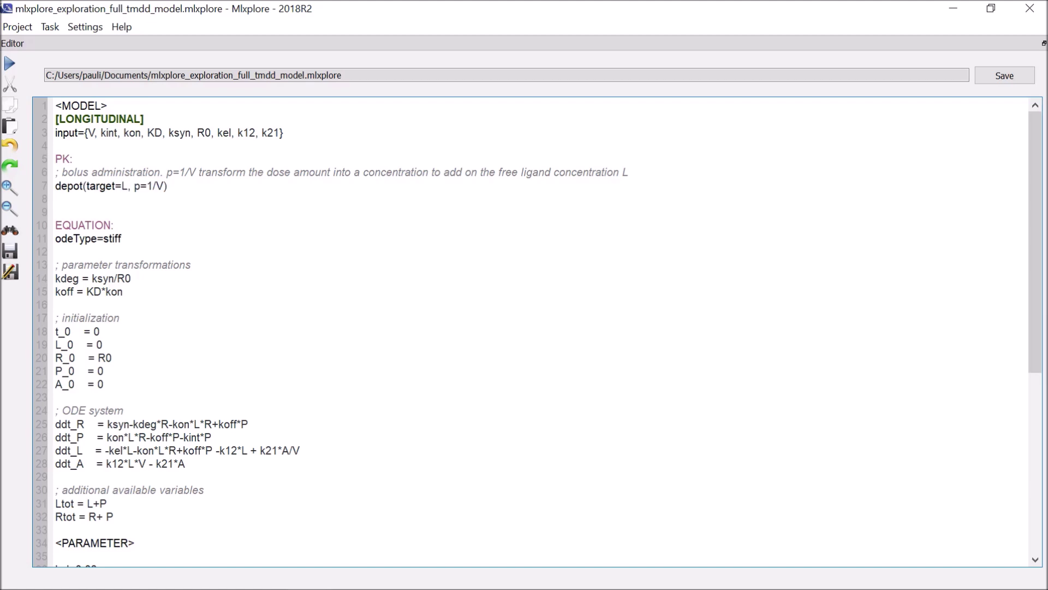
Highlight the four ODE equations and the ddt_R, ddt_P and ddt_A derivatives
left_click_drag(185, 463, 55, 423)
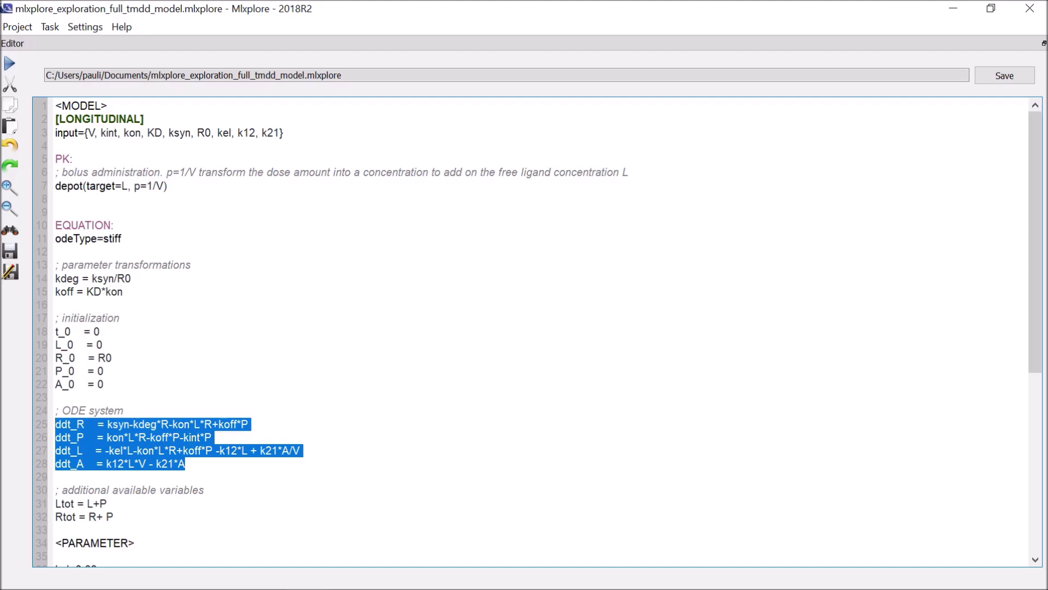
left_click(57, 437)
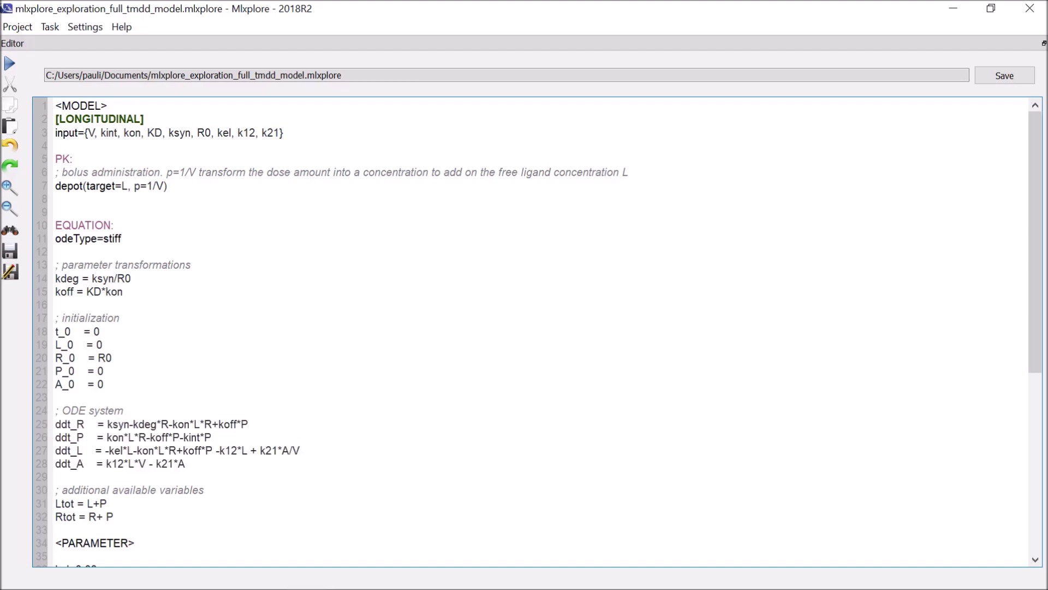
left_click_drag(76, 423, 85, 437)
left_click(85, 424)
left_click(85, 437)
left_click_drag(76, 463, 84, 464)
key("Down")
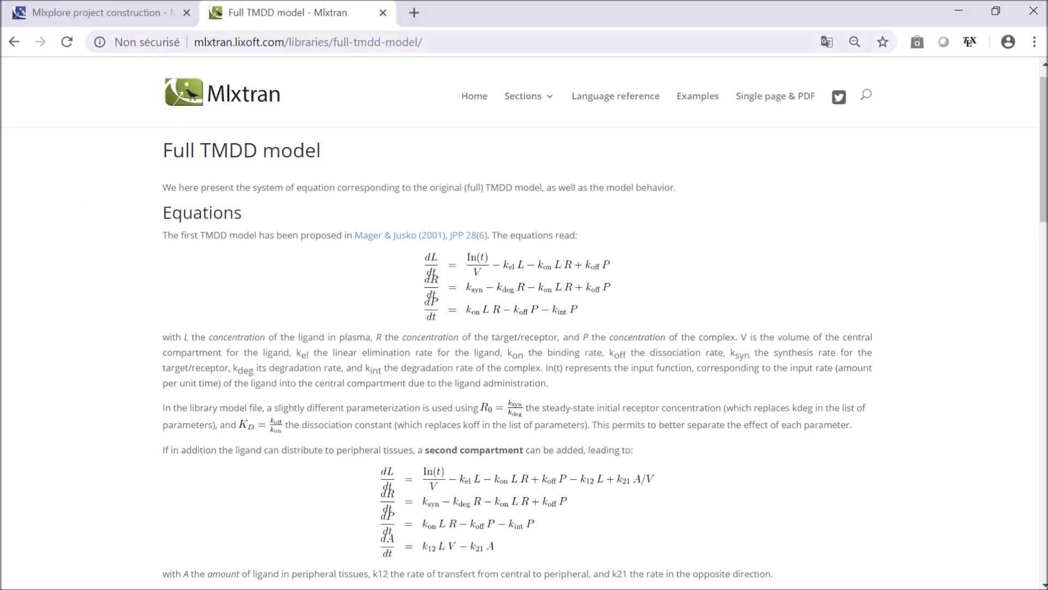
Highlight the Mlxtran documentation address, then the <PARAMETER> section header further down
left_click_drag(284, 42, 195, 43)
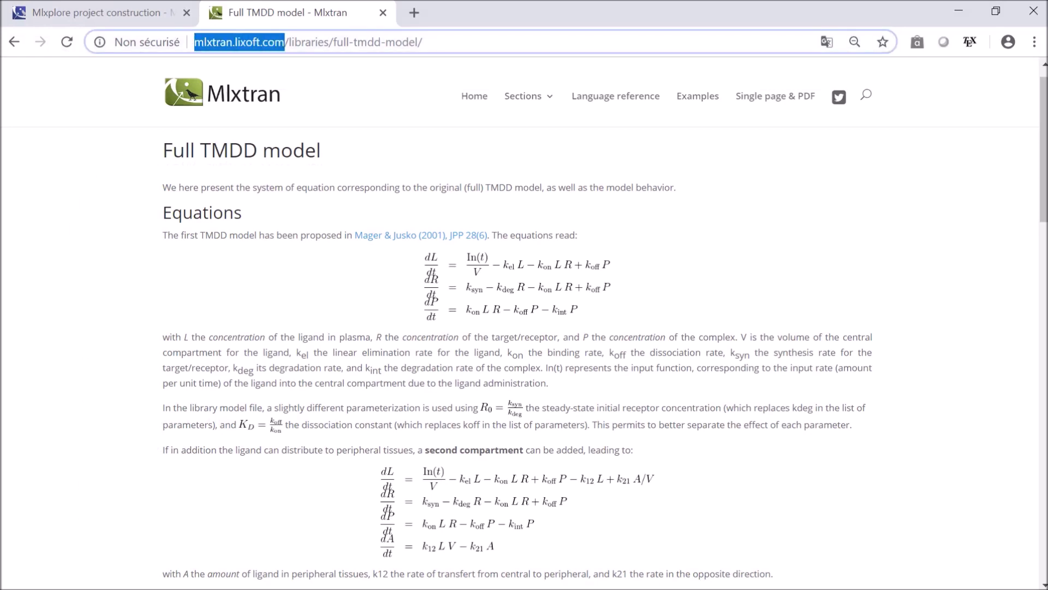
left_click(195, 64)
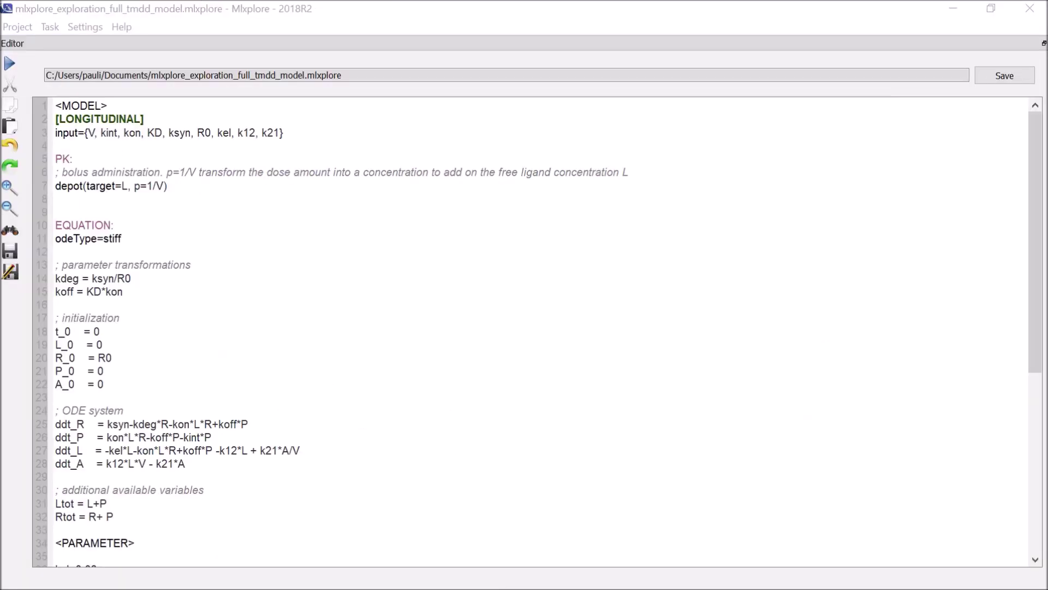
scroll(540, 332, "down", 7)
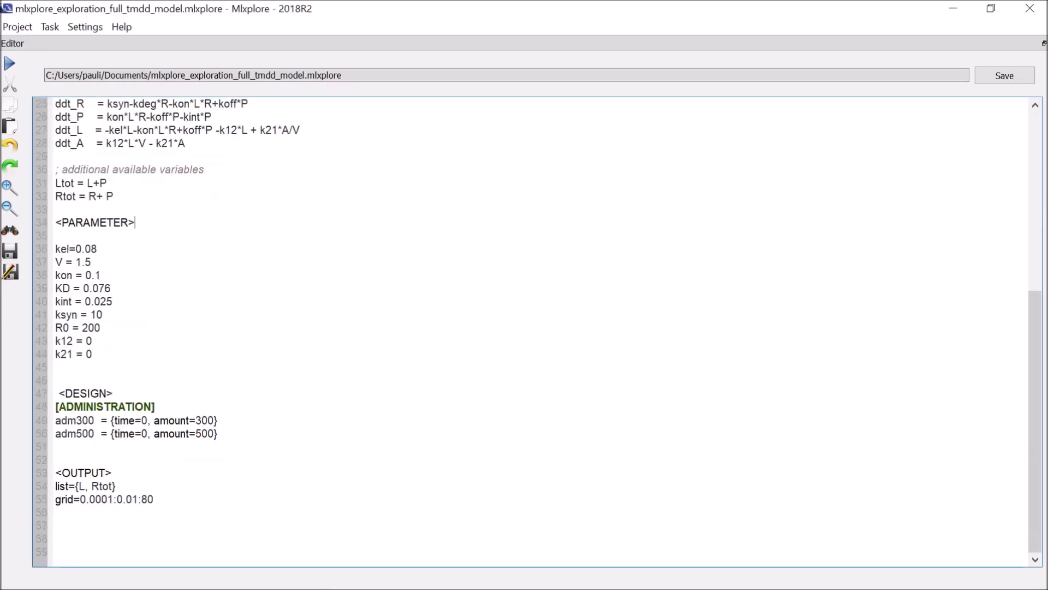
left_click_drag(134, 222, 56, 222)
key("Right")
Highlight the <DESIGN> and <OUTPUT> headers, then switch to the project construction documentation
left_click_drag(113, 393, 59, 393)
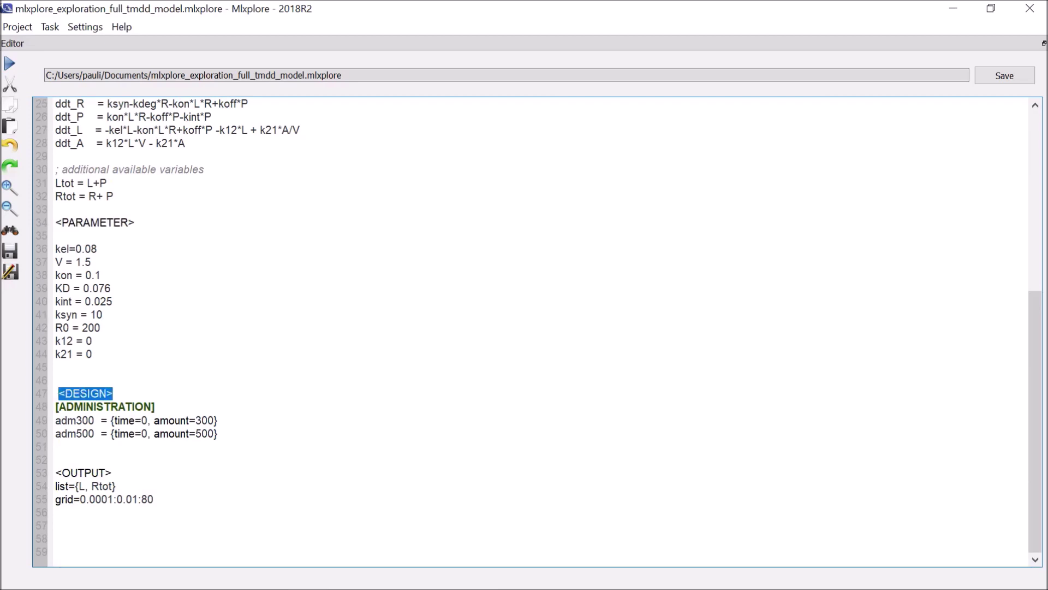
key("Right")
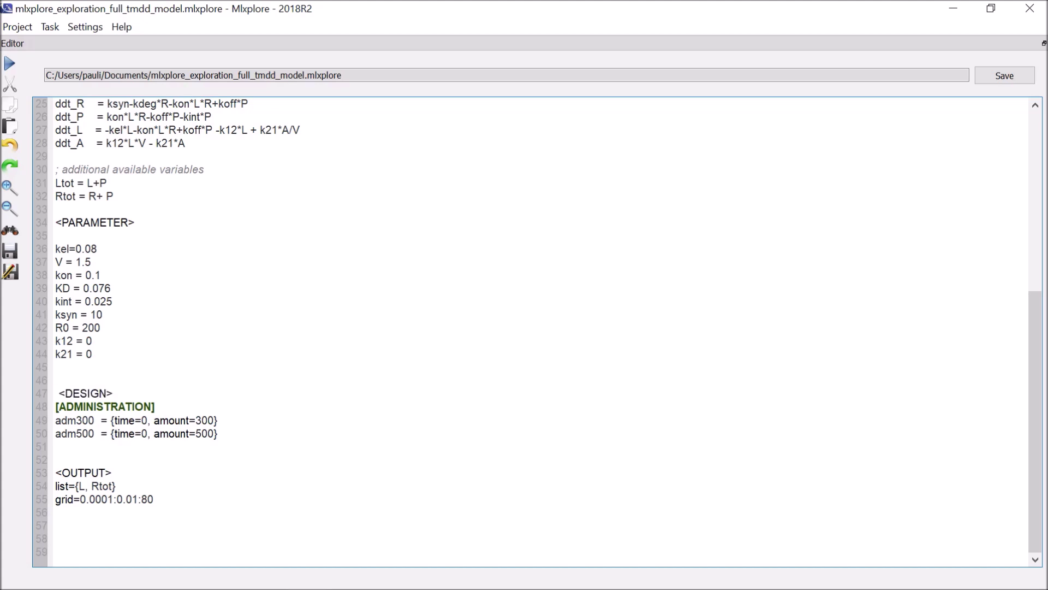
left_click_drag(55, 473, 112, 472)
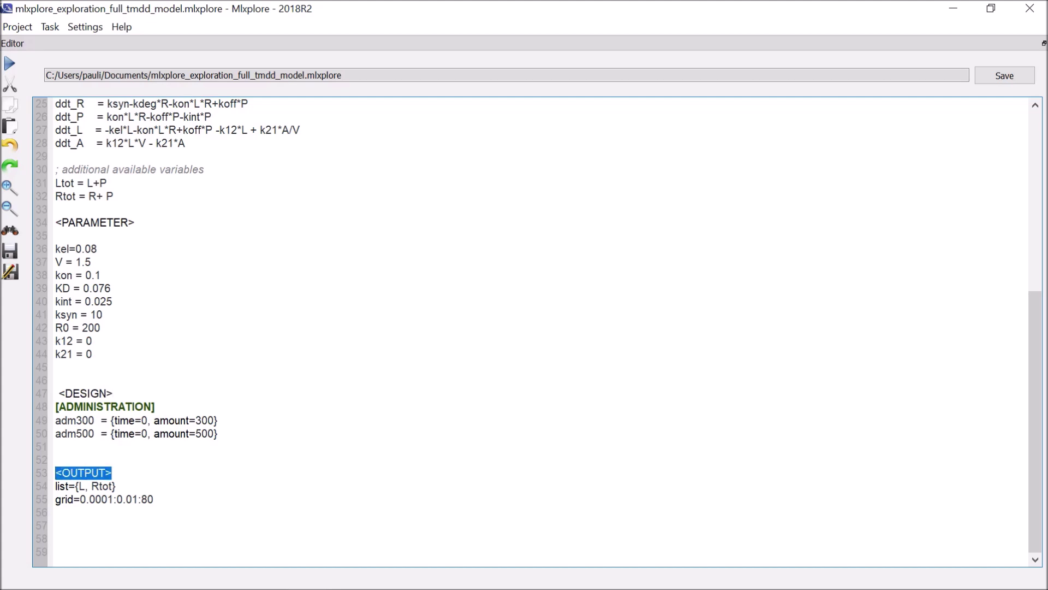
key("Right")
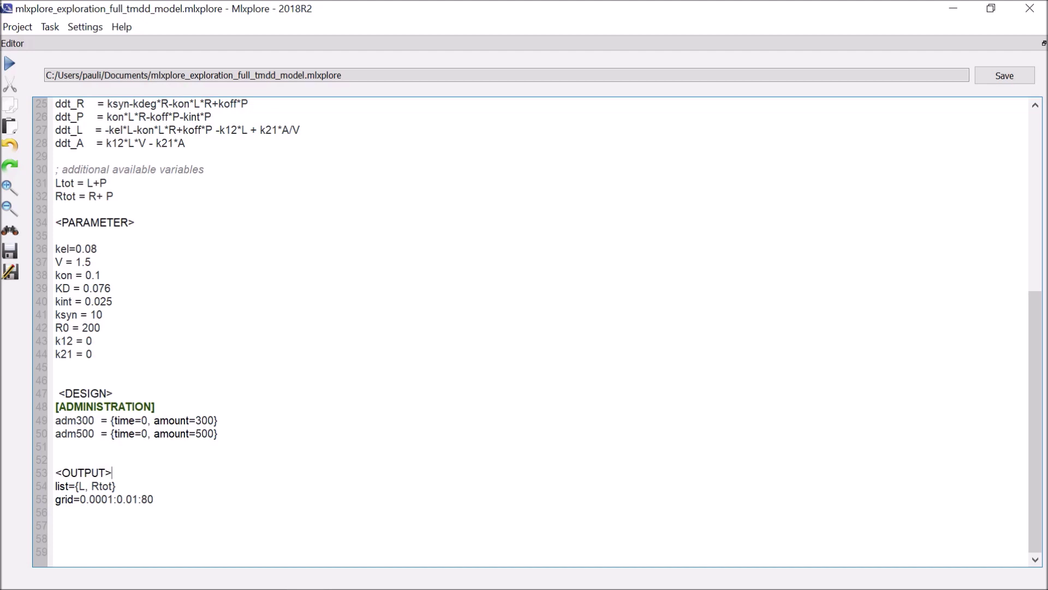
key("alt+Tab")
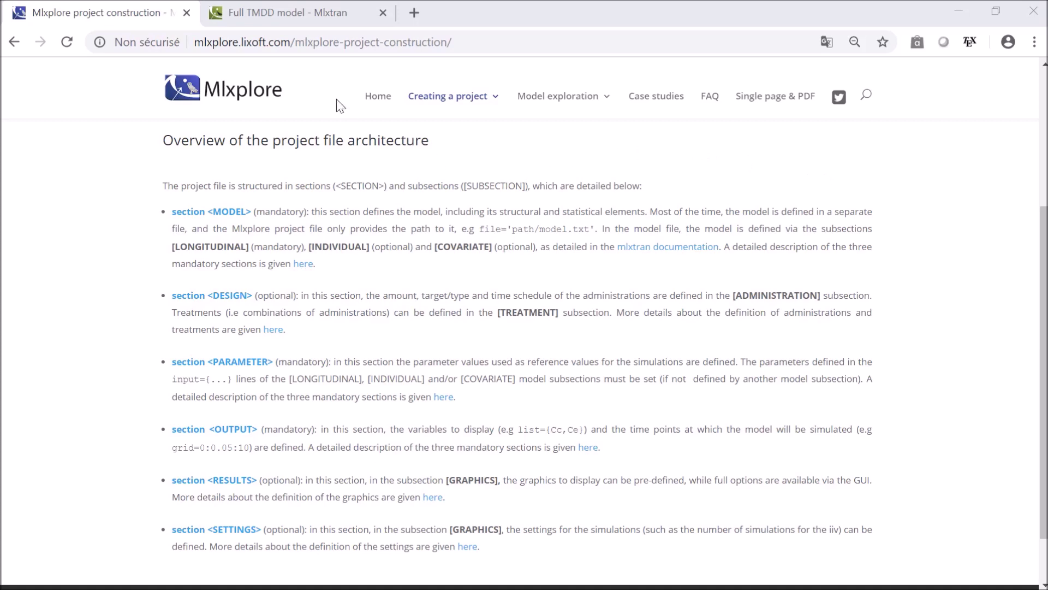
double_click(197, 42)
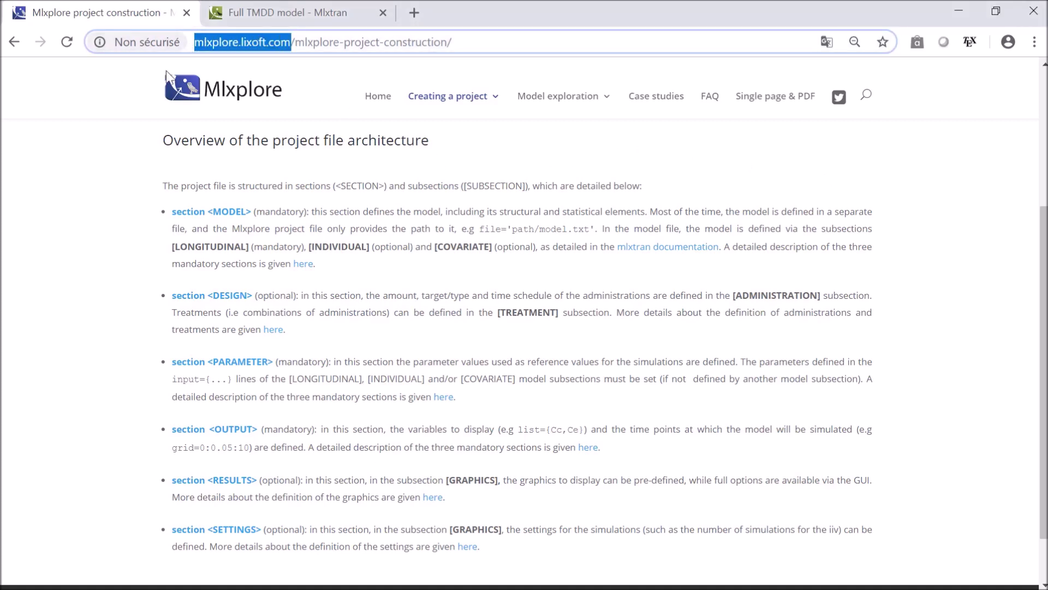
left_click(96, 189)
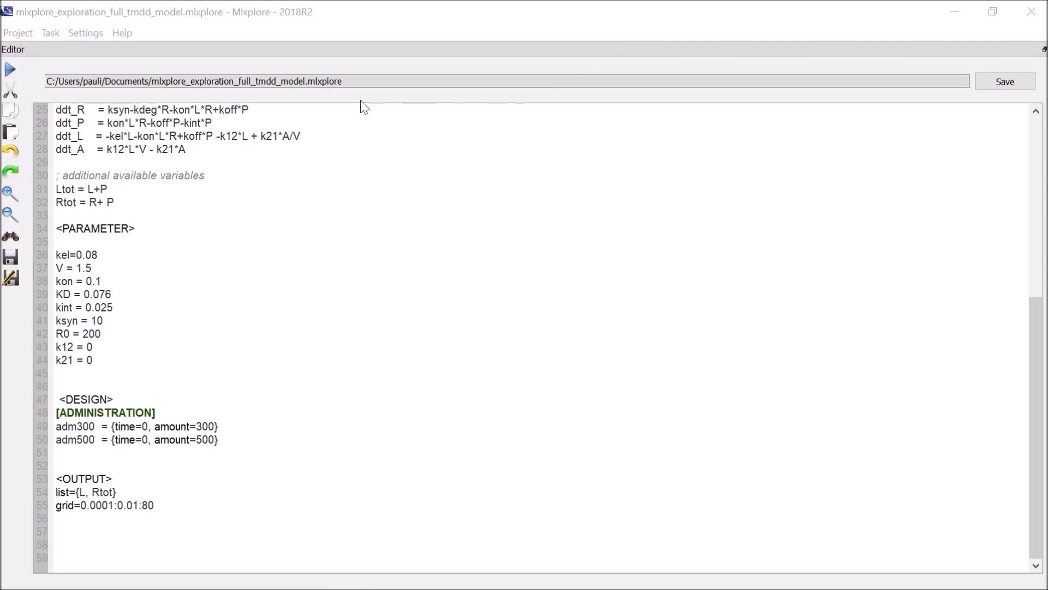
Run the TMDD simulation and widen the Graphic panel to show both L and Rtot plots
left_click(15, 69)
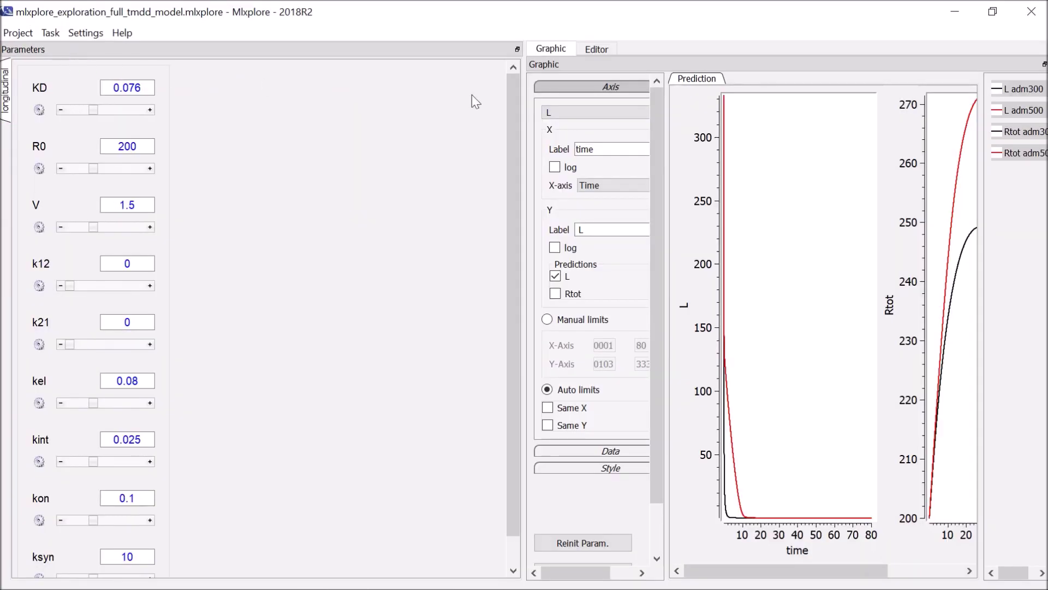
left_click_drag(524, 127, 217, 82)
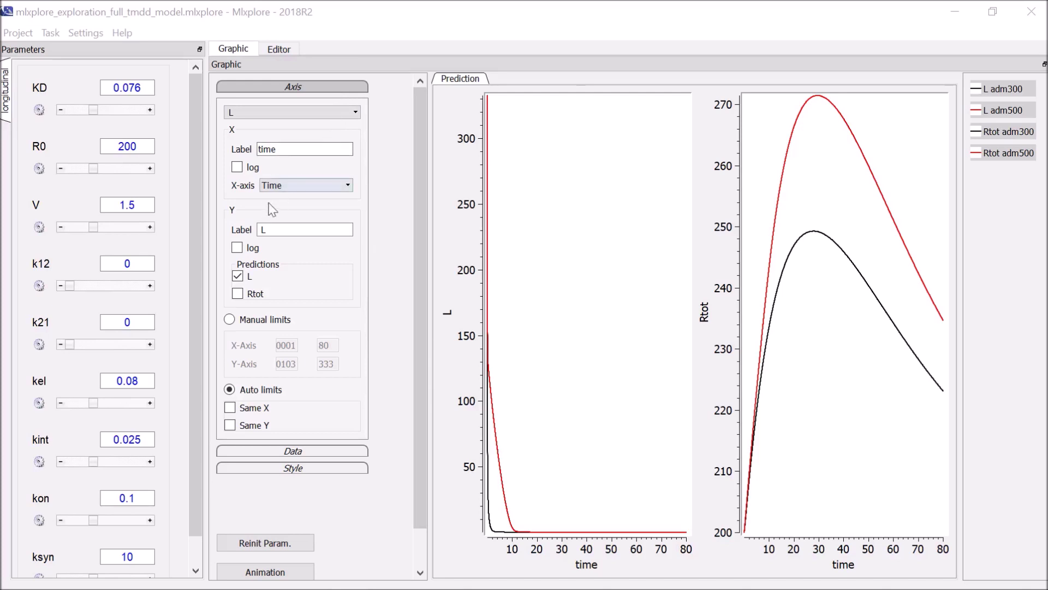
Put the L plot on a log y-axis and store the current curves as Ref 1
left_click(237, 248)
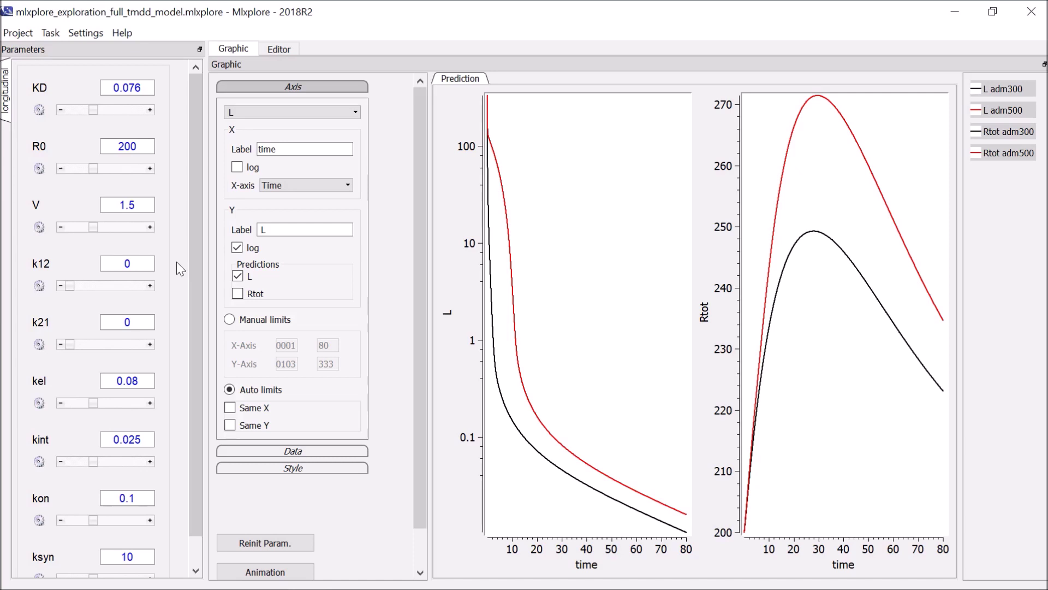
scroll(344, 498, "down", 2)
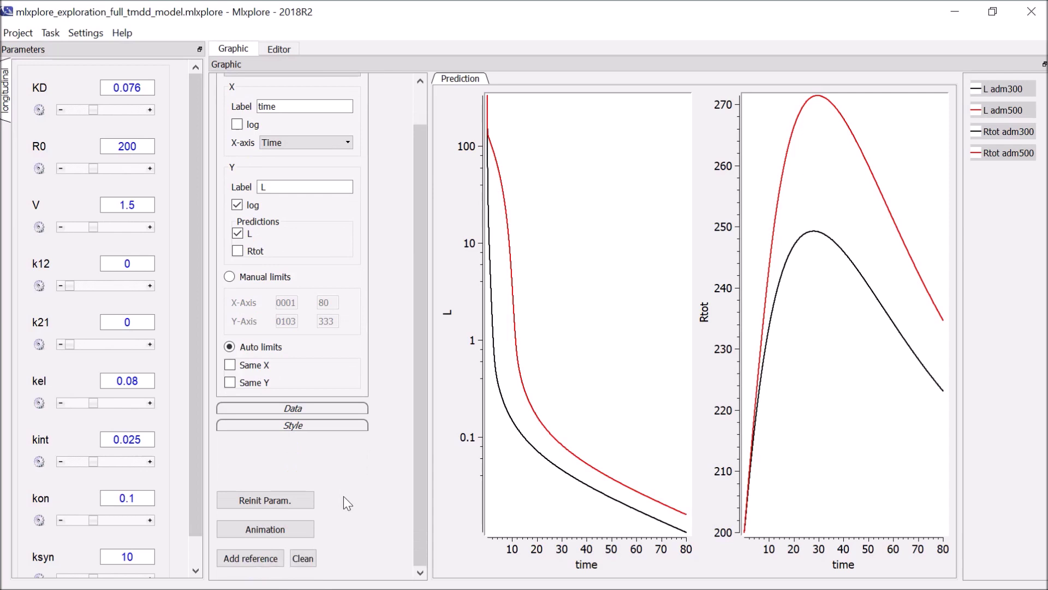
left_click(254, 559)
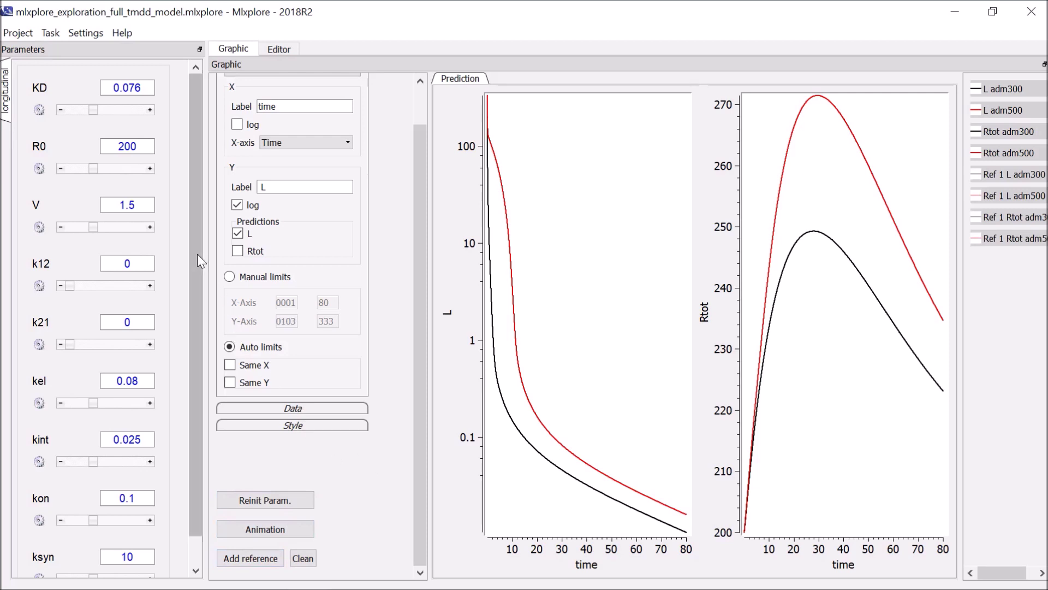
Raise KD to about 0.134, then 0.14972, and store the curves as another reference
left_click_drag(98, 112, 132, 112)
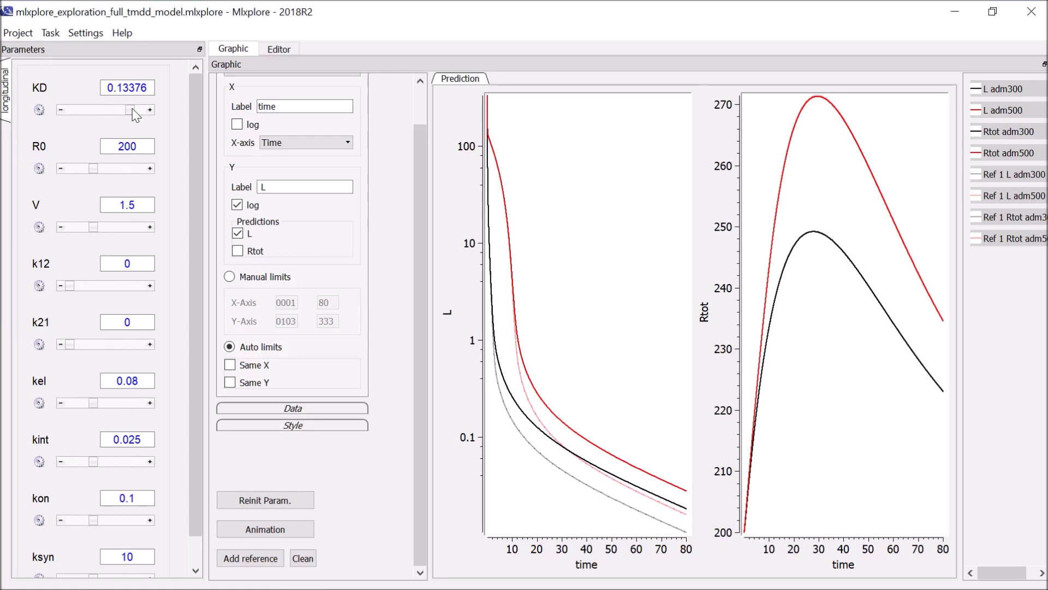
left_click_drag(134, 110, 143, 110)
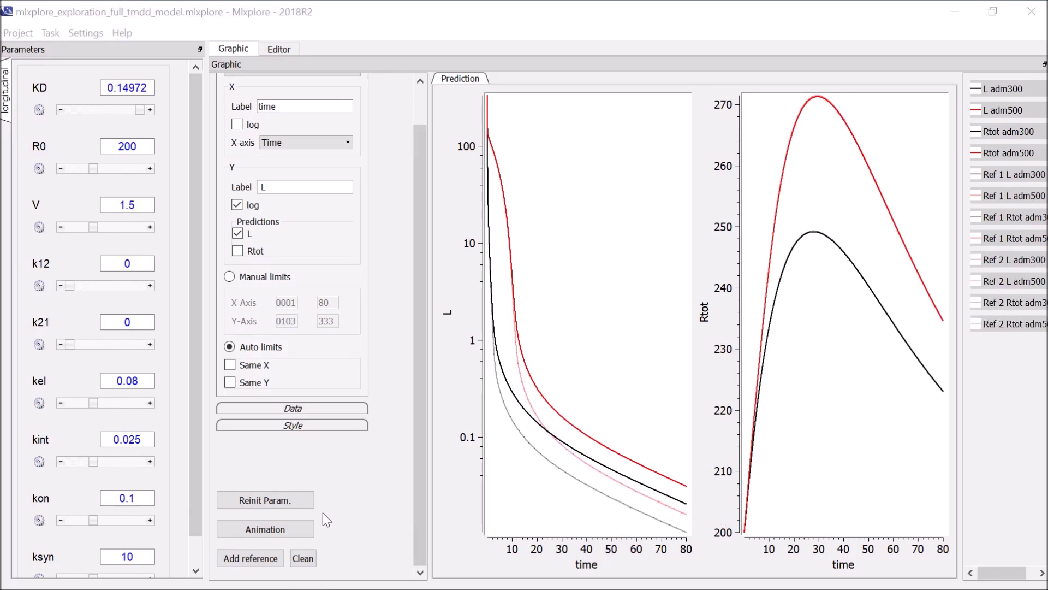
left_click(270, 559)
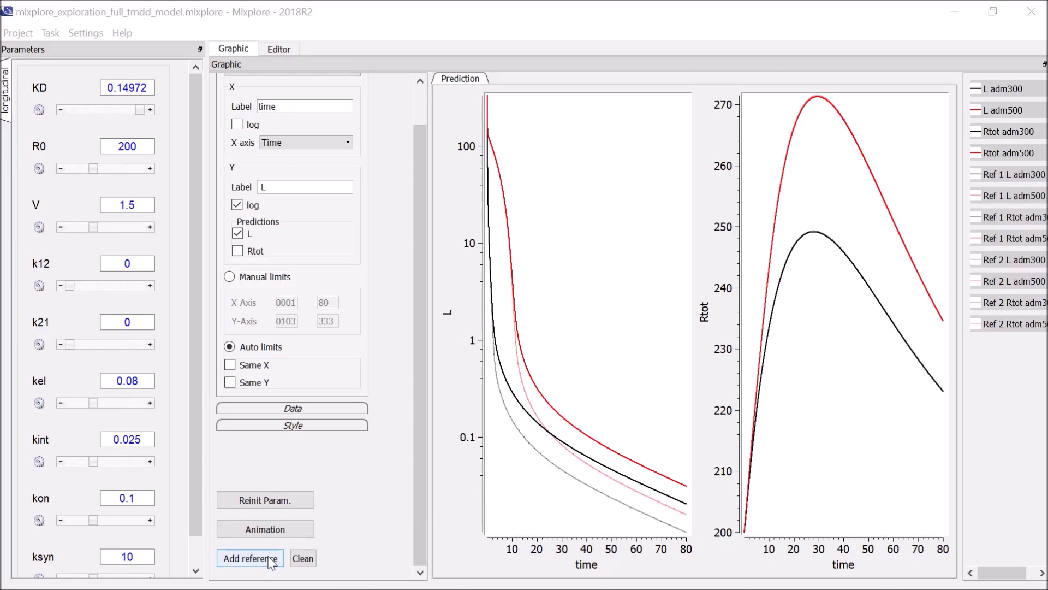
Reset parameters to defaults, lower kint's range minimum to 0.001, and set kint to 0.001
left_click(279, 501)
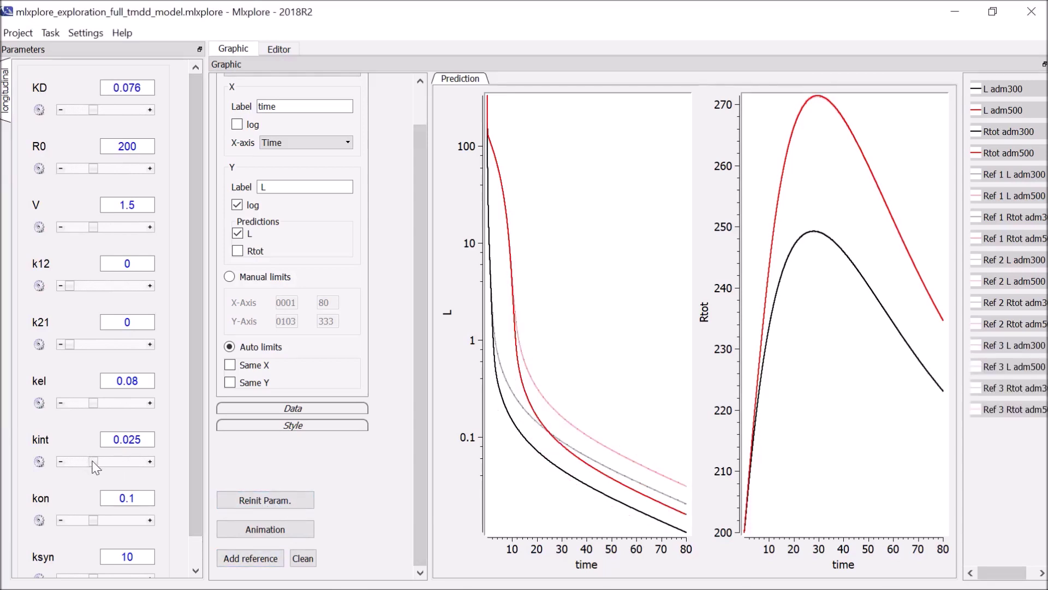
left_click_drag(90, 461, 72, 462)
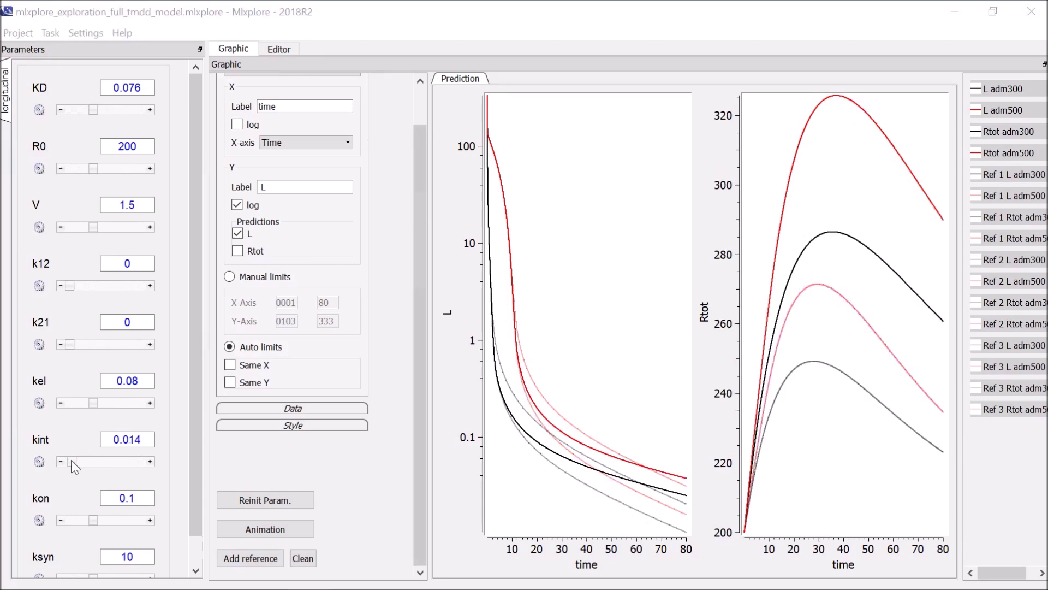
left_click(39, 461)
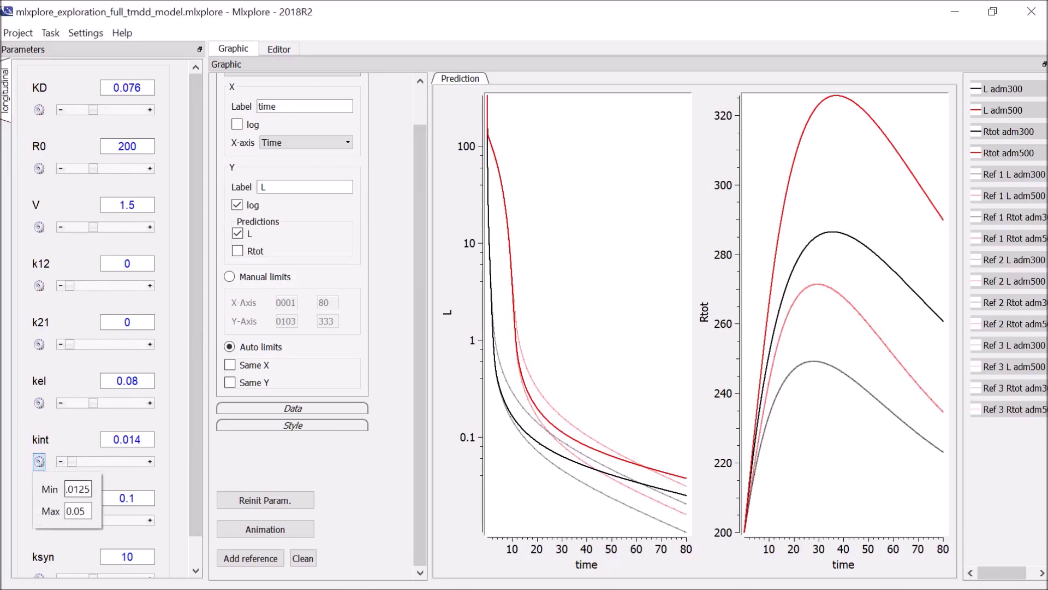
type("0.001")
key("Return")
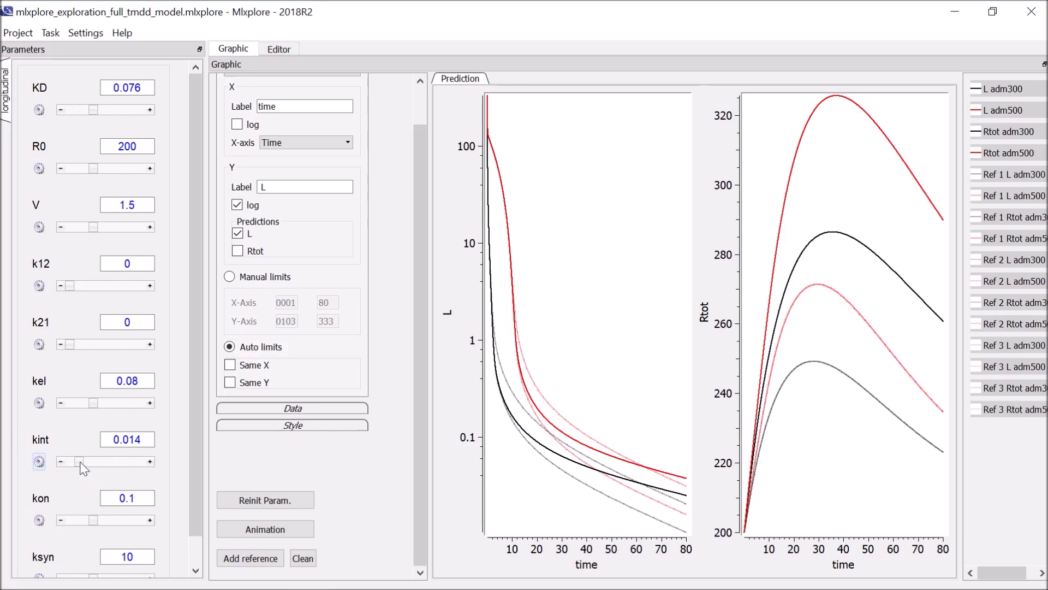
left_click_drag(88, 462, 66, 461)
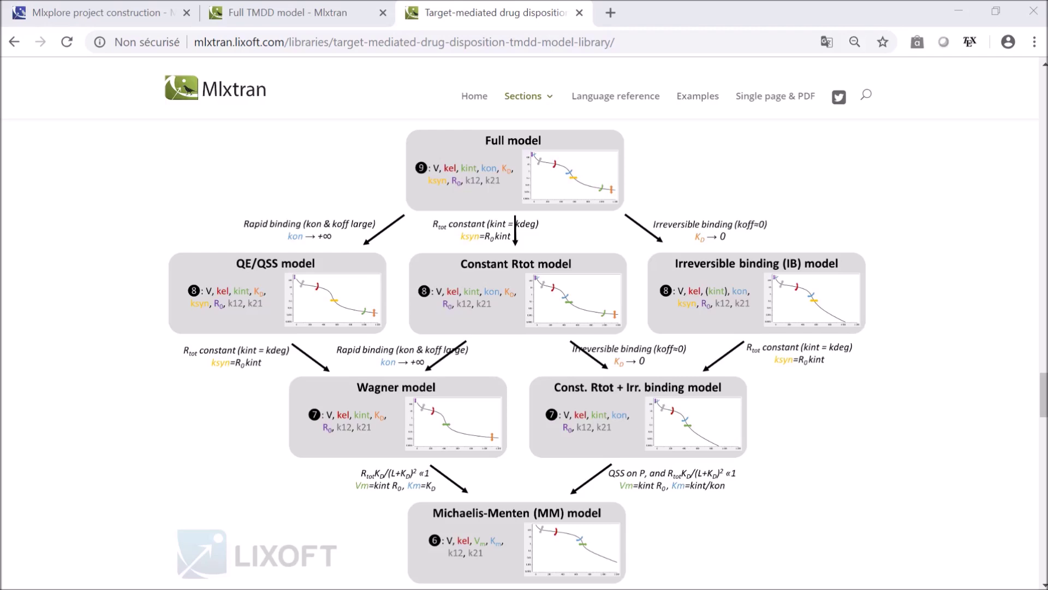
key("alt+Tab")
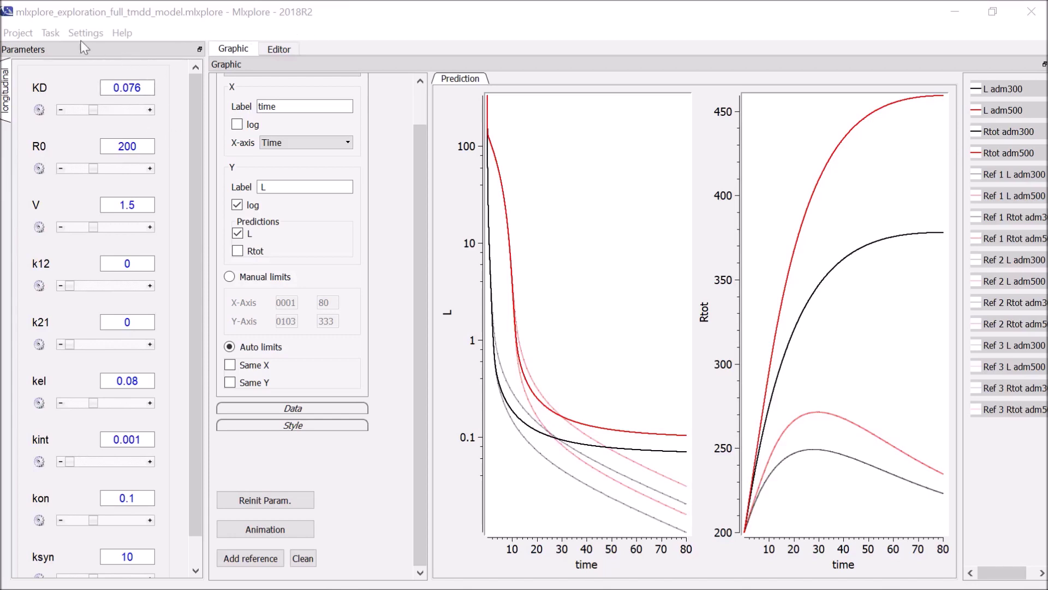
left_click(50, 33)
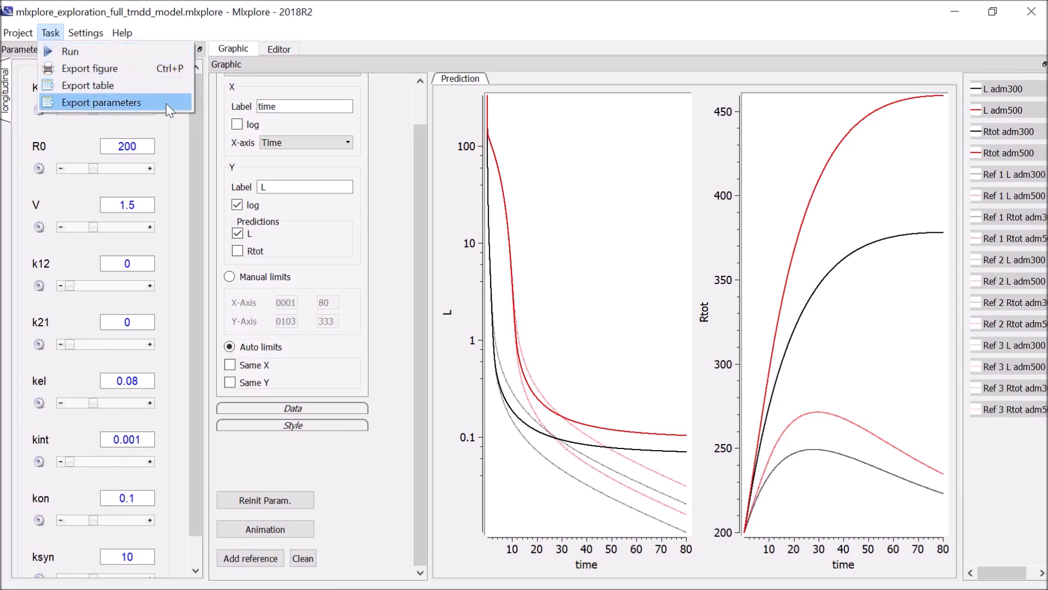
left_click(192, 121)
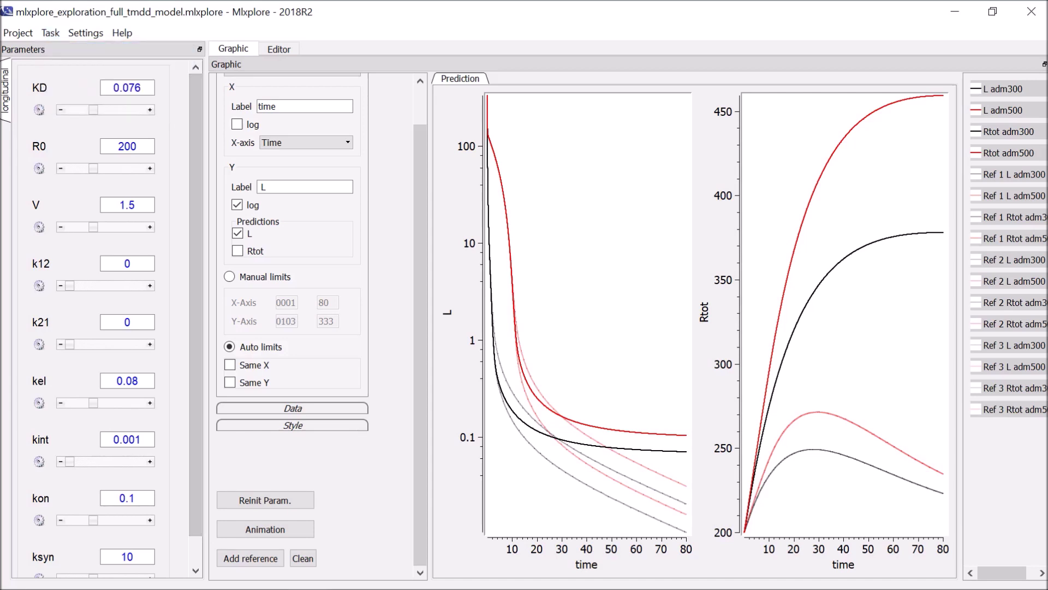